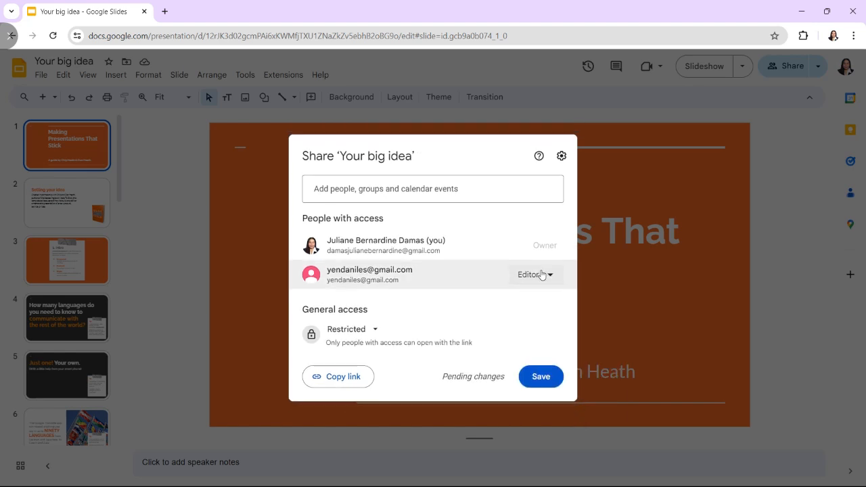
Step: Remove access for both invitees via their role dropdowns and save, leaving only the owner
{"action": "left_click", "coordinate": [542, 274]}
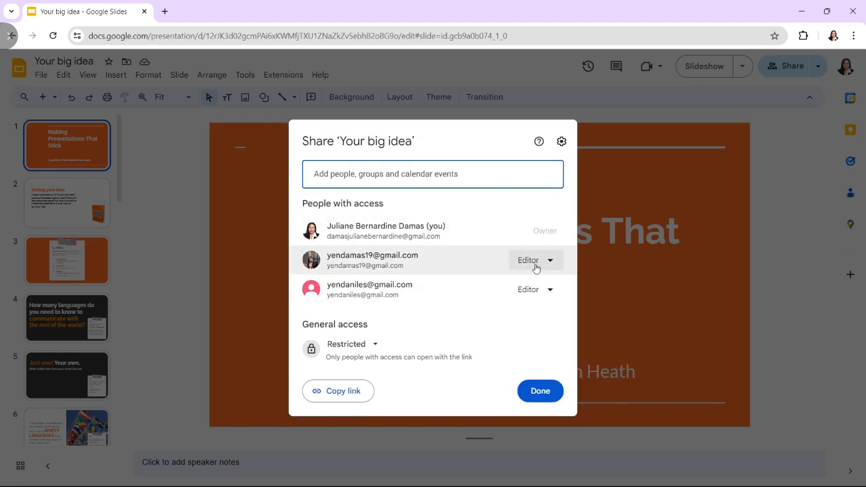
{"action": "mouse_move", "coordinate": [372, 260]}
{"action": "right_click", "coordinate": [498, 261]}
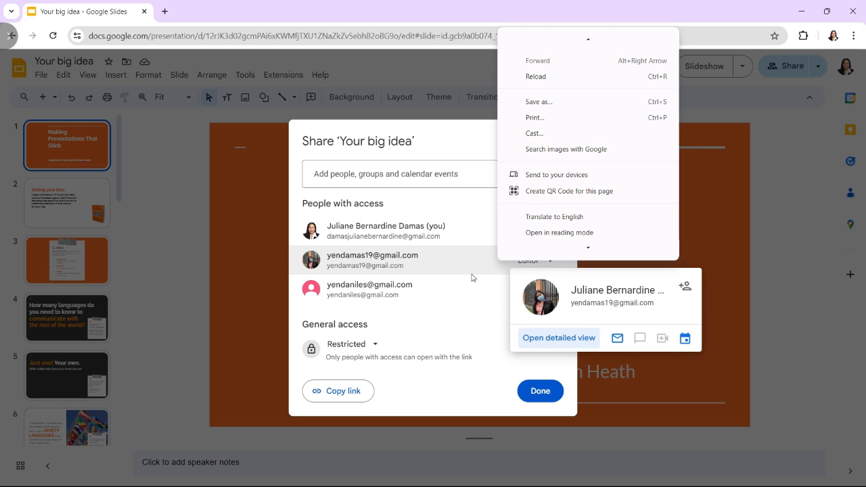
{"action": "left_click", "coordinate": [472, 278]}
{"action": "left_click", "coordinate": [534, 260]}
{"action": "left_click", "coordinate": [548, 406]}
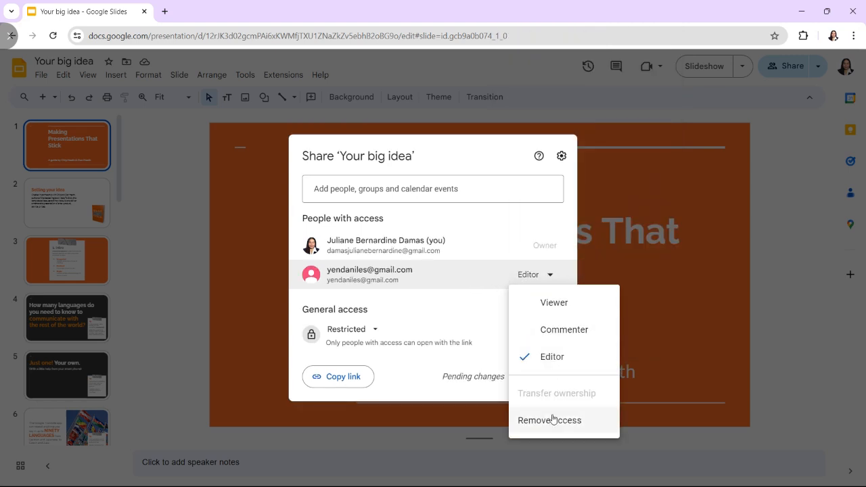
{"action": "left_click", "coordinate": [540, 363]}
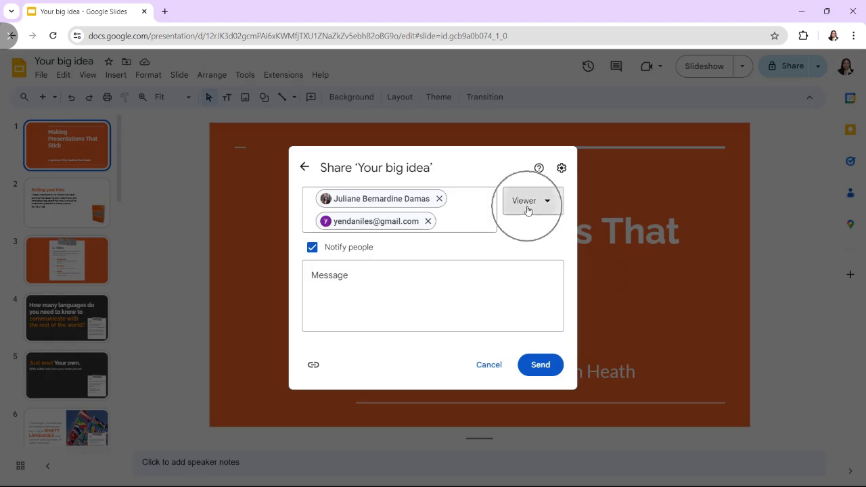
{"action": "left_click", "coordinate": [532, 200]}
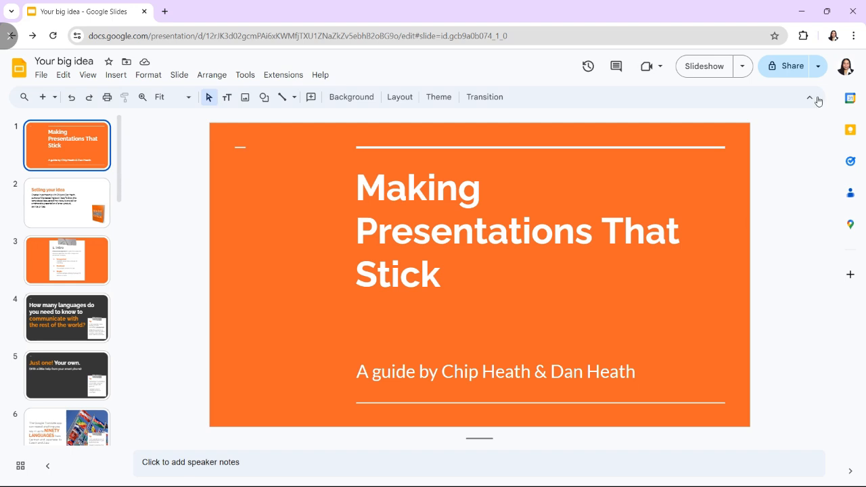
Step: Add the first contact and the second email as invitees with Editor access in Share
{"action": "left_click", "coordinate": [784, 66]}
{"action": "left_click", "coordinate": [433, 203]}
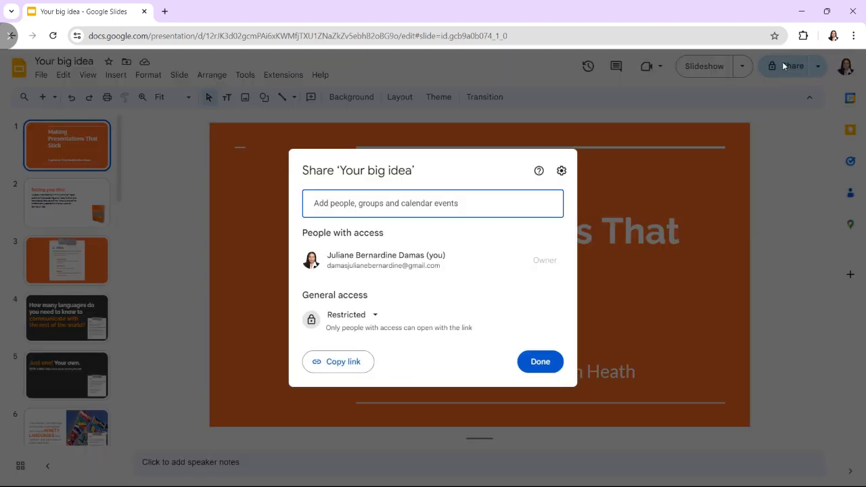
{"action": "key", "text": "Return"}
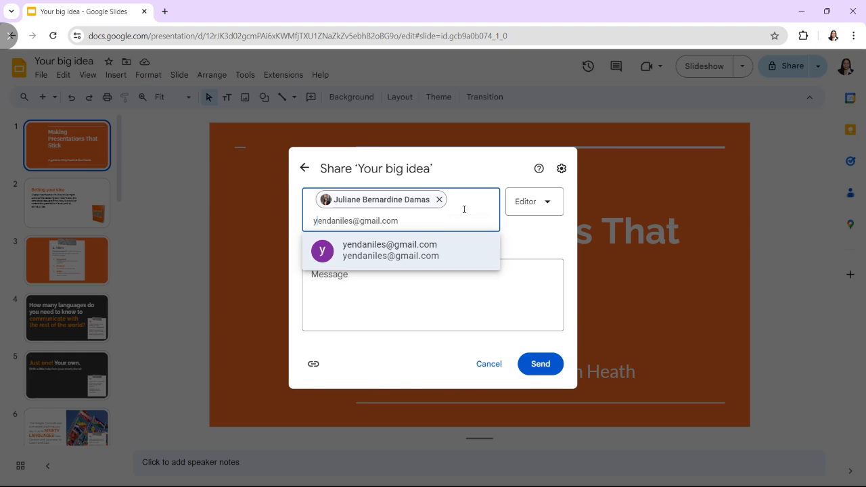
{"action": "left_click", "coordinate": [406, 247]}
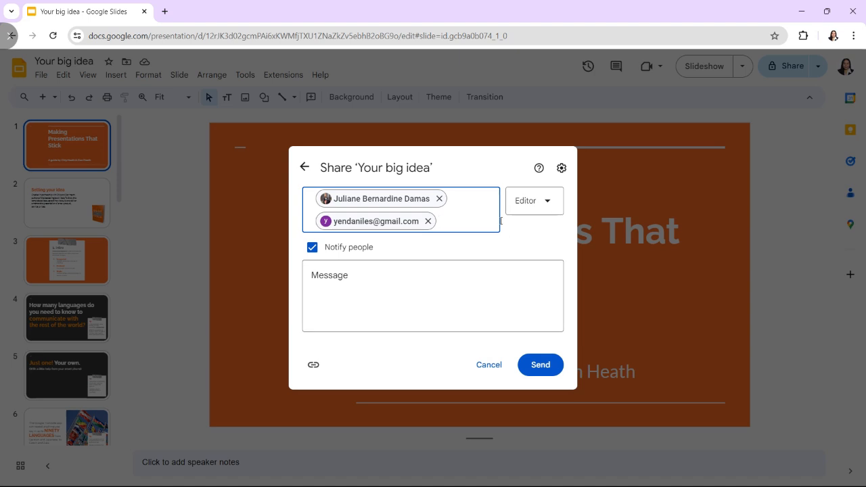
{"action": "left_click", "coordinate": [528, 202]}
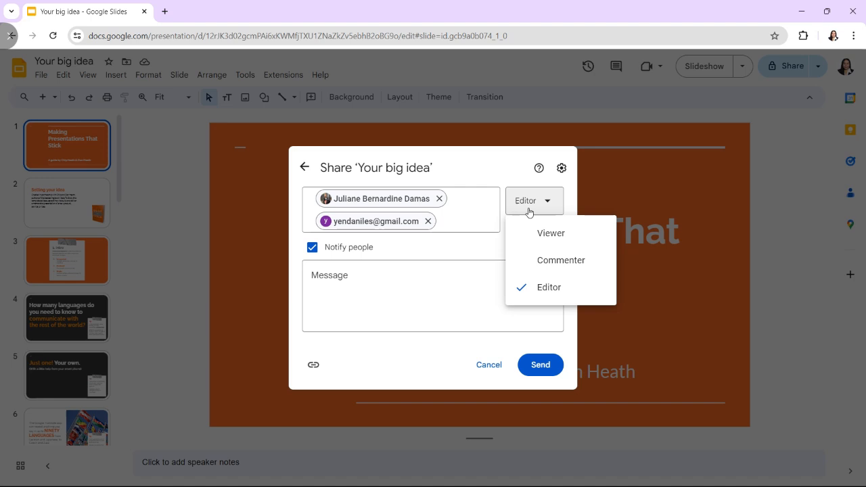
{"action": "left_click", "coordinate": [541, 232]}
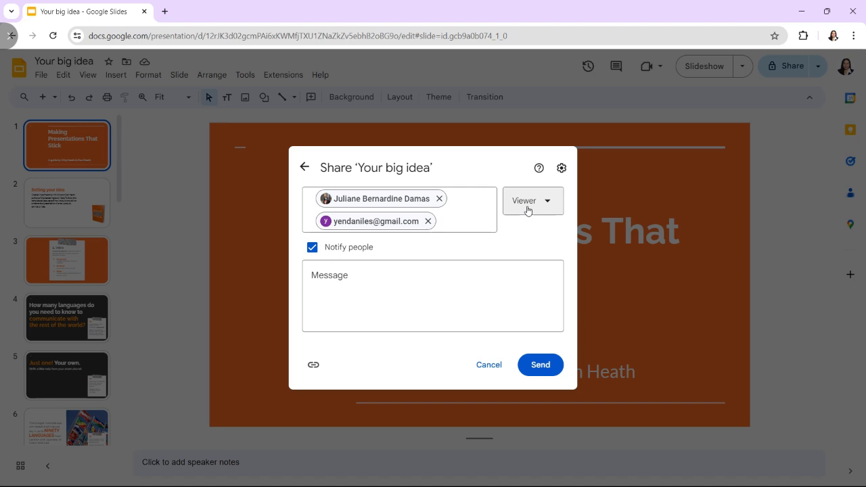
{"action": "left_click", "coordinate": [527, 201]}
{"action": "left_click", "coordinate": [533, 255]}
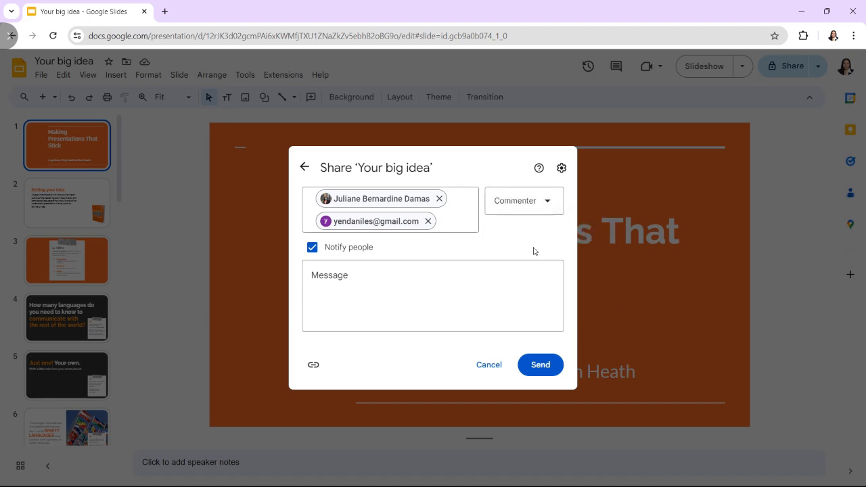
{"action": "left_click", "coordinate": [528, 201]}
{"action": "left_click", "coordinate": [534, 288]}
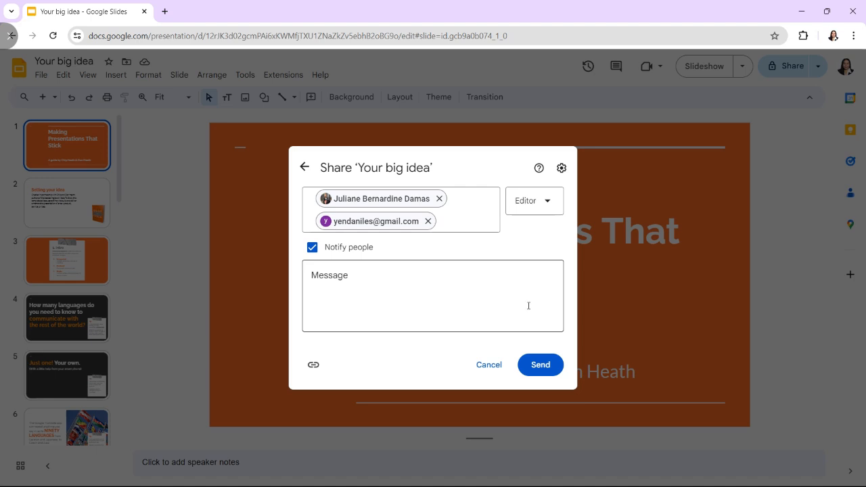
Step: Send the editor invitations to both invitees
{"action": "left_click", "coordinate": [538, 365]}
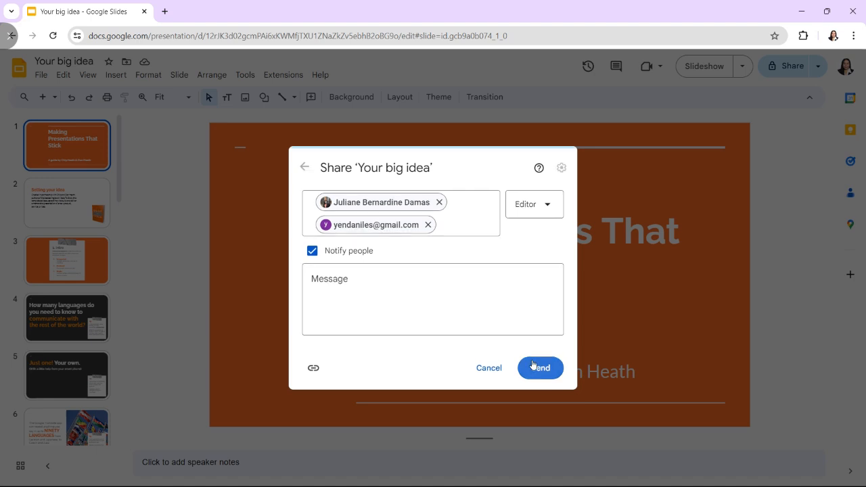